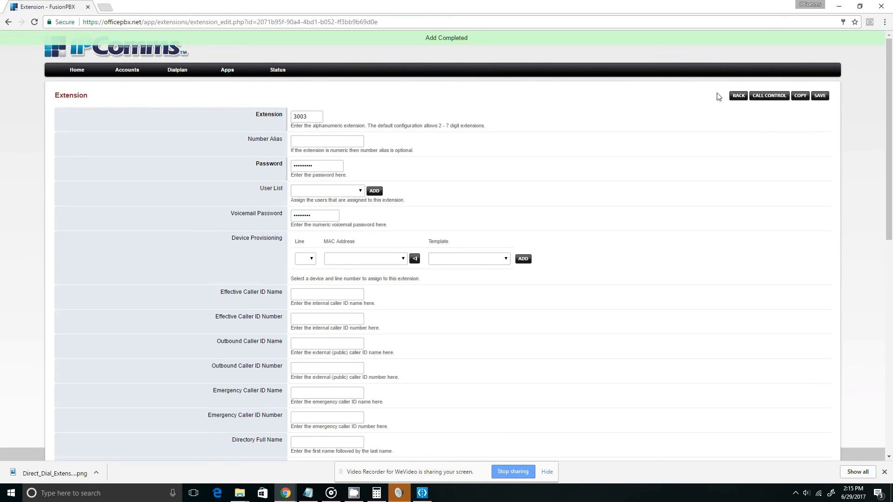
Step: Create a range of 3 extensions starting at 4001, save them, and return to the extensions list
click(738, 96)
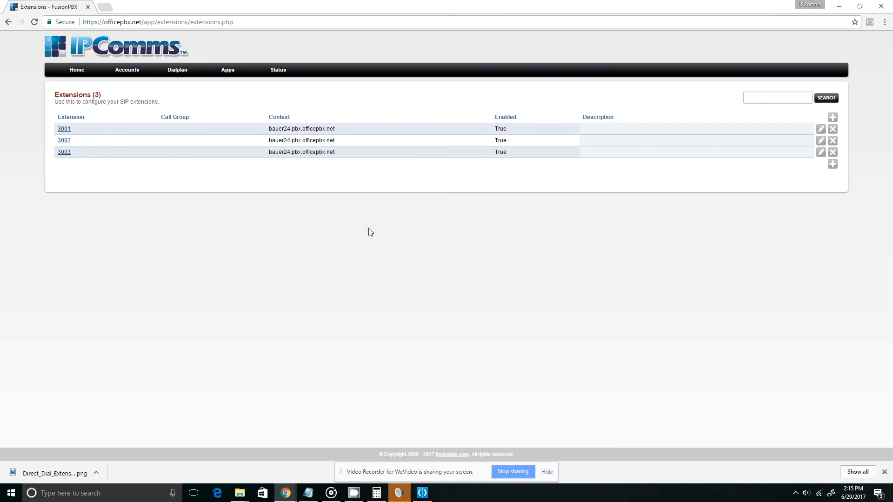
click(832, 117)
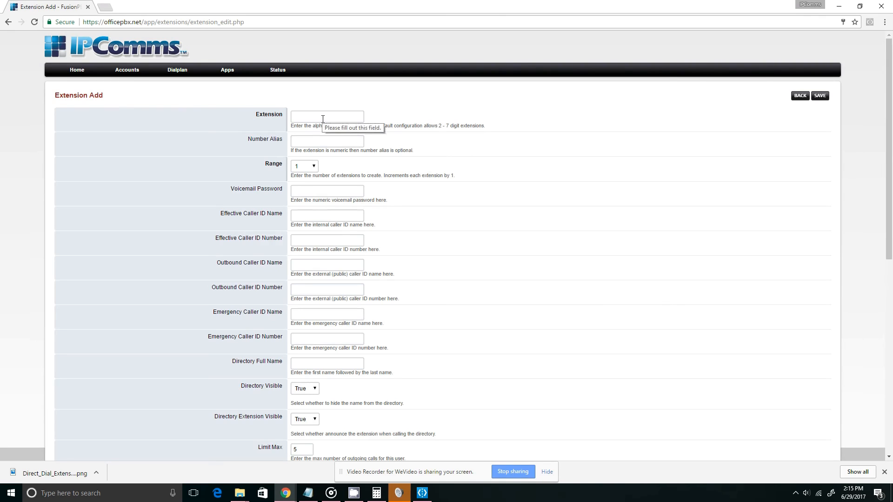
click(323, 117)
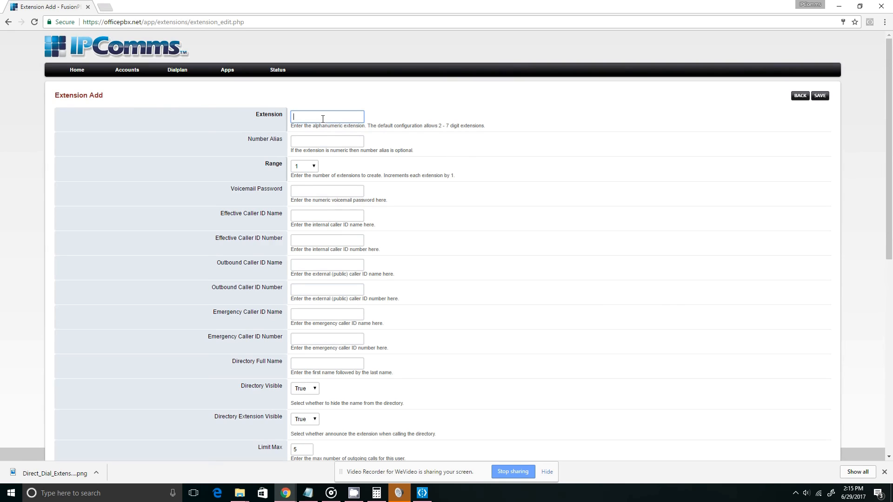
text(4001)
click(312, 167)
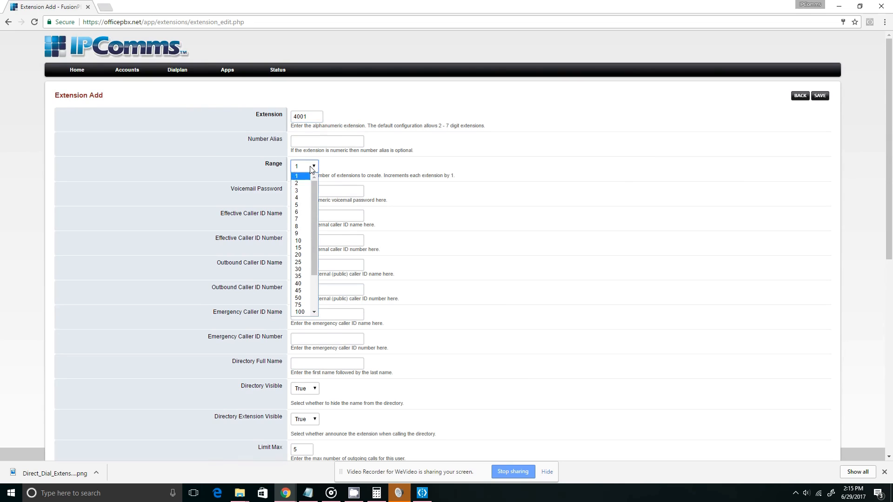
click(300, 191)
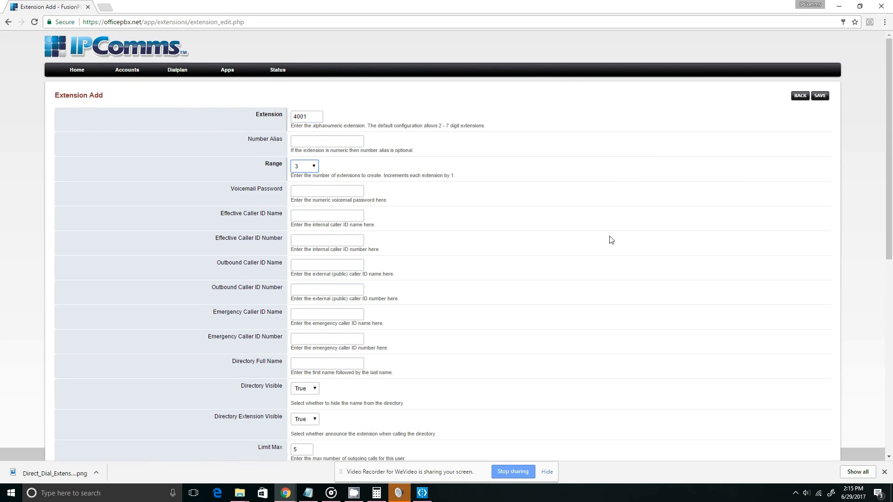
click(818, 97)
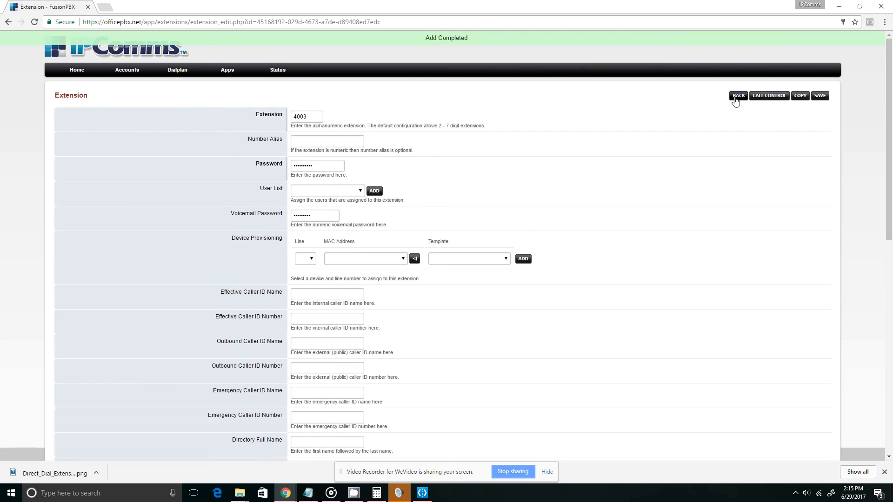
click(738, 96)
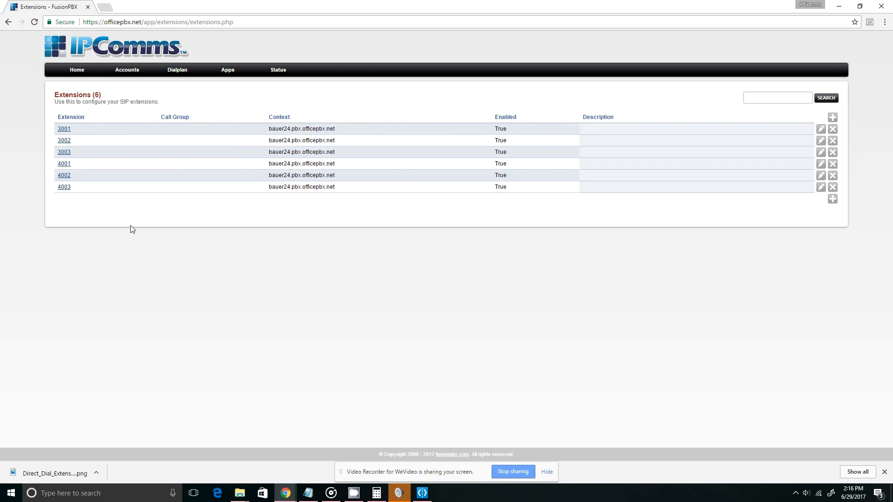
Step: Start a new ring group named Sales with extension 3000 and the Simultaneous ring strategy
mouse_move(231, 75)
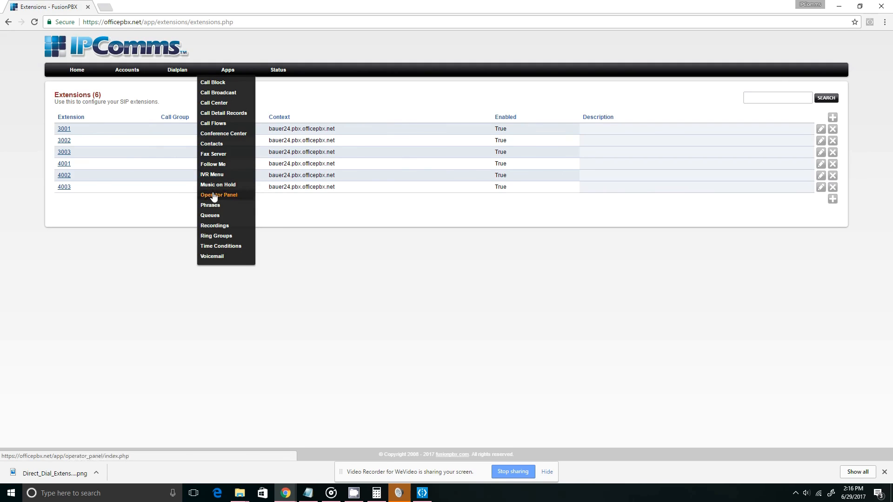
click(216, 238)
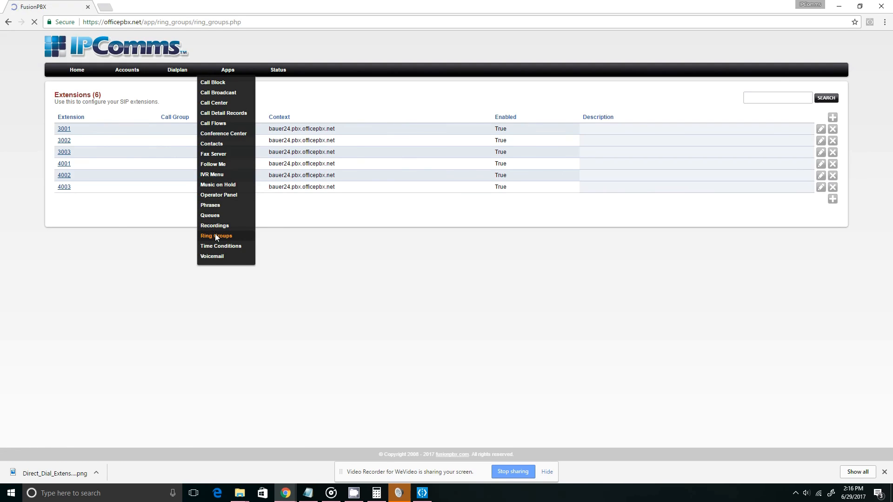
click(833, 118)
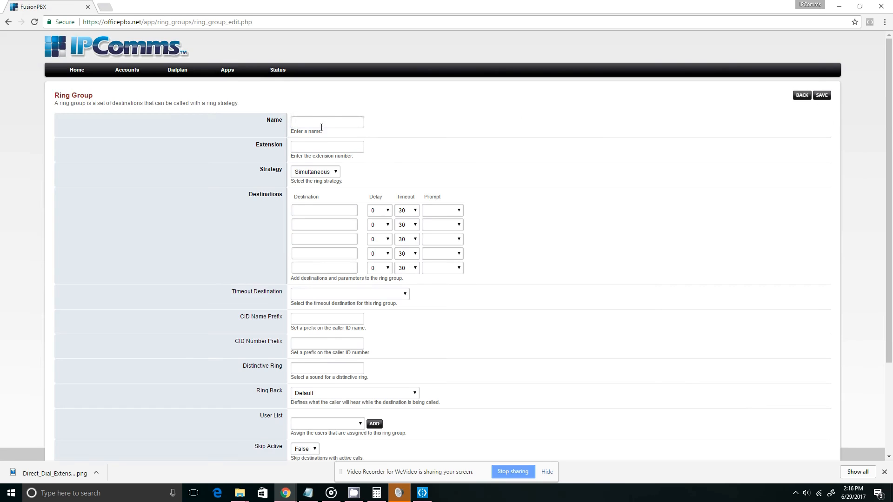
click(313, 122)
text(Sales)
click(324, 147)
text(3000)
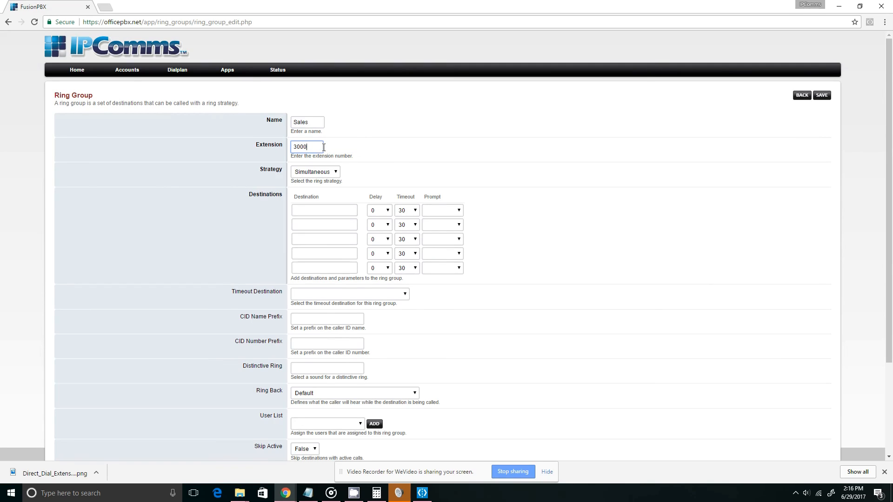
click(316, 174)
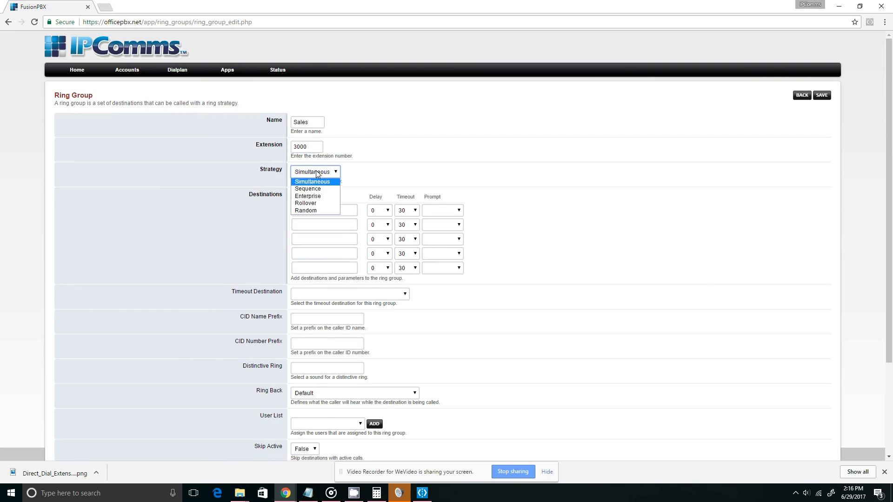
click(318, 182)
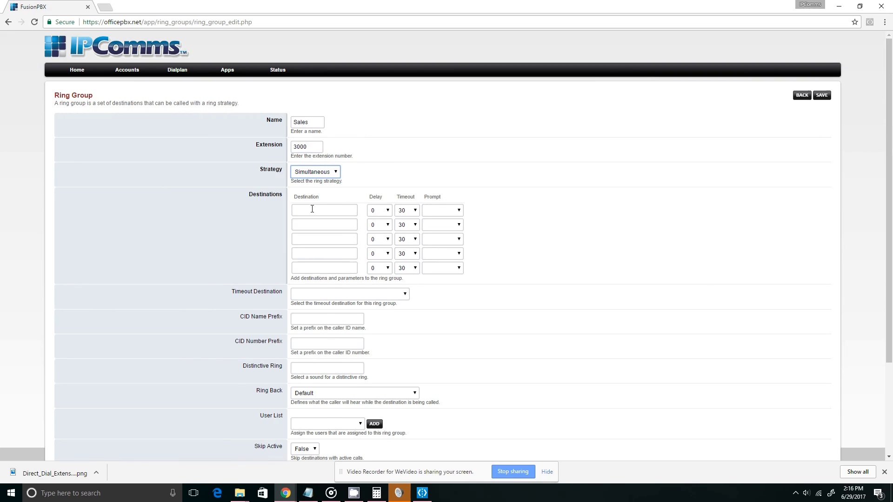
Step: Add extensions 3001, 3002 and 3003 as destinations of the Sales ring group
click(312, 209)
text(3001)
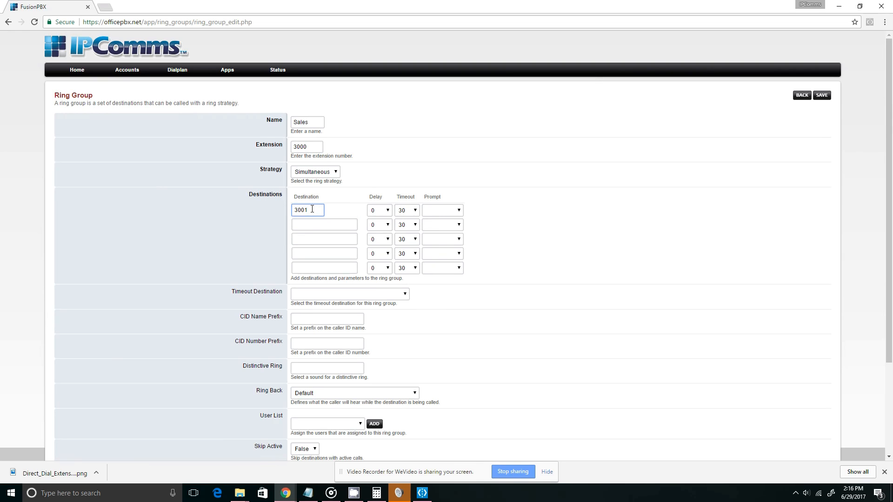
click(311, 226)
text(3002)
click(307, 240)
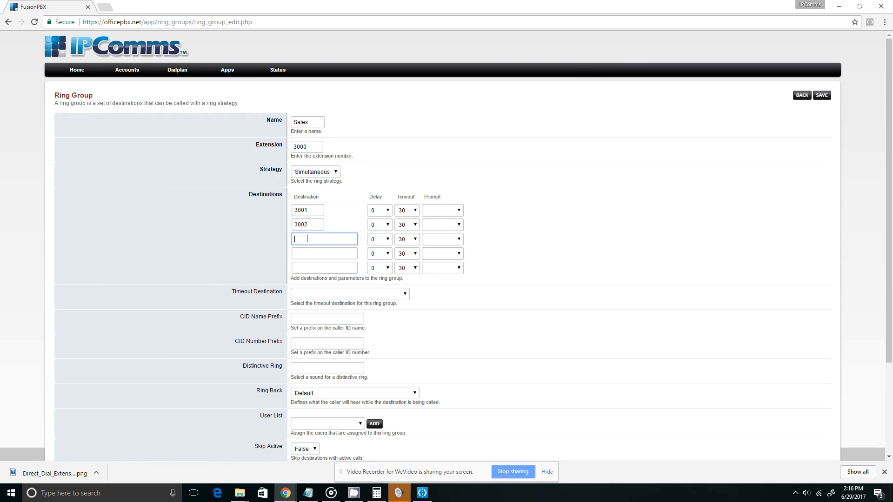
text(3003)
Step: Describe the ring group as "Sales Group", save it, and return to the ring groups list
scroll(570, 293, down, 3)
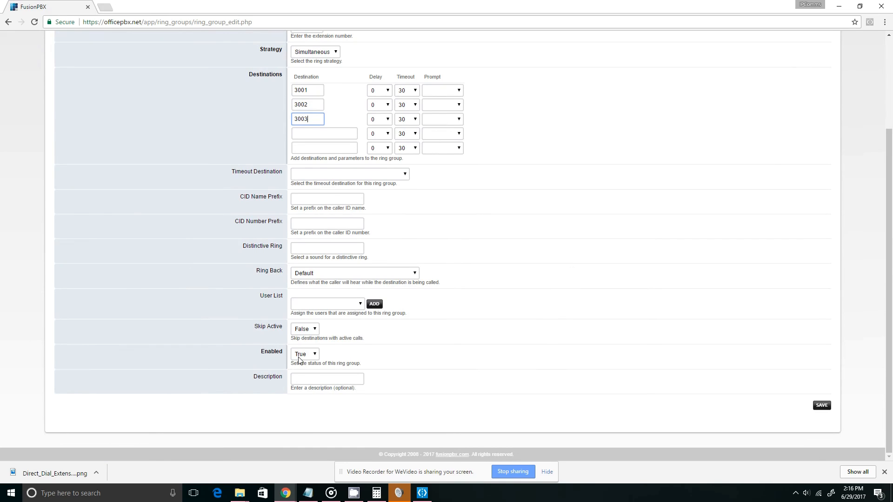
click(308, 379)
text(Sales)
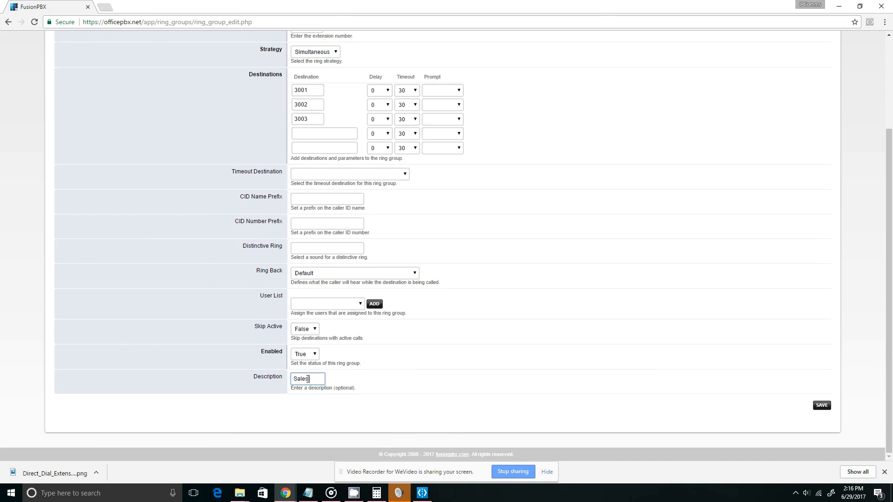
text( Group)
click(821, 406)
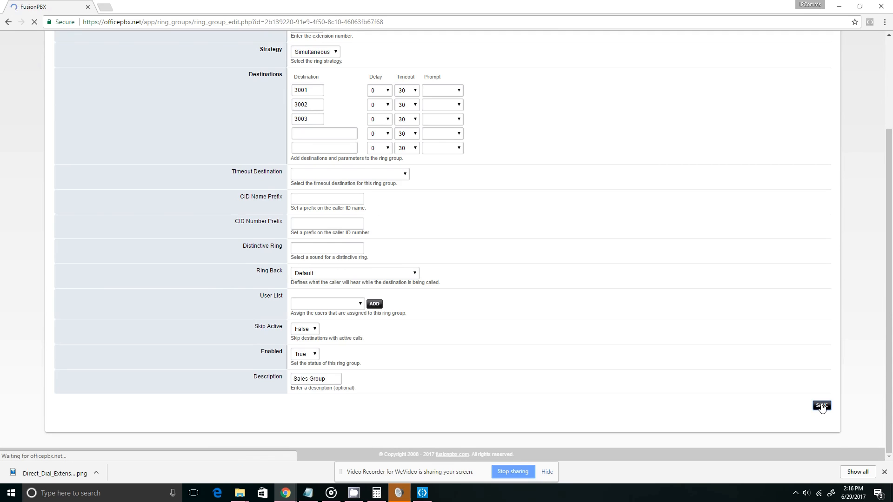
click(802, 96)
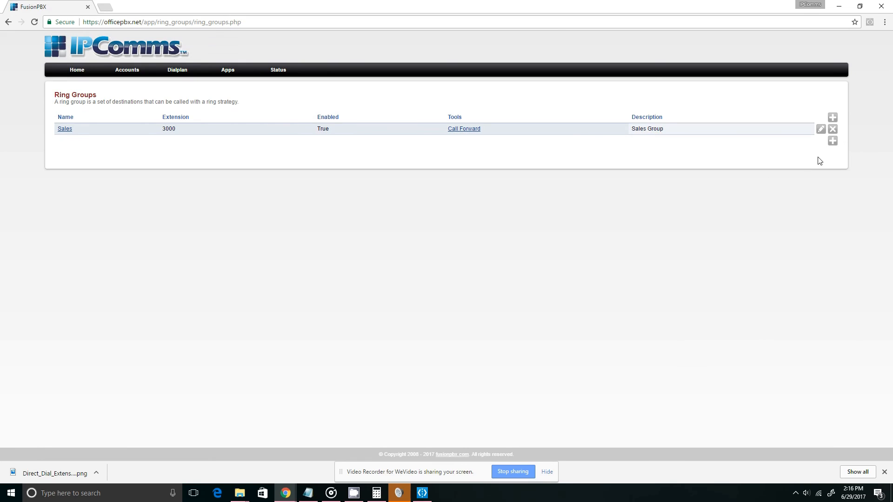
Step: Start another ring group named Billing with extension 4000 and the Random ring strategy
click(833, 117)
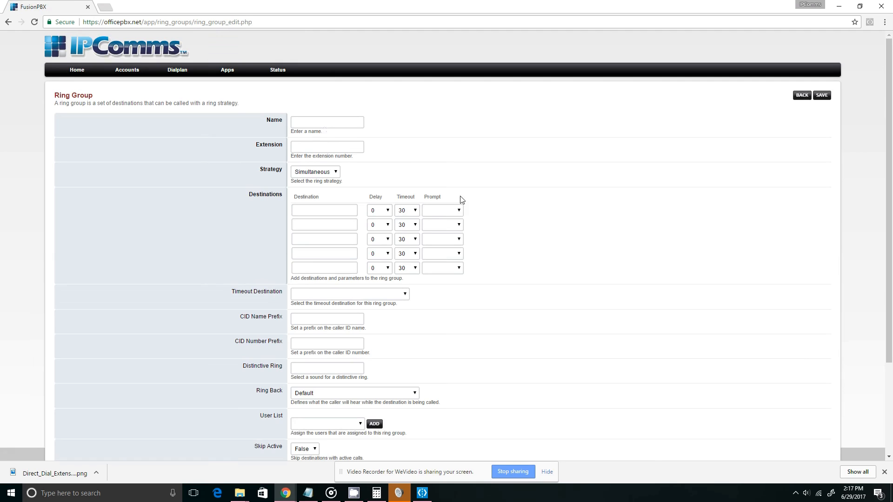
click(328, 122)
text(Billing)
key(Tab)
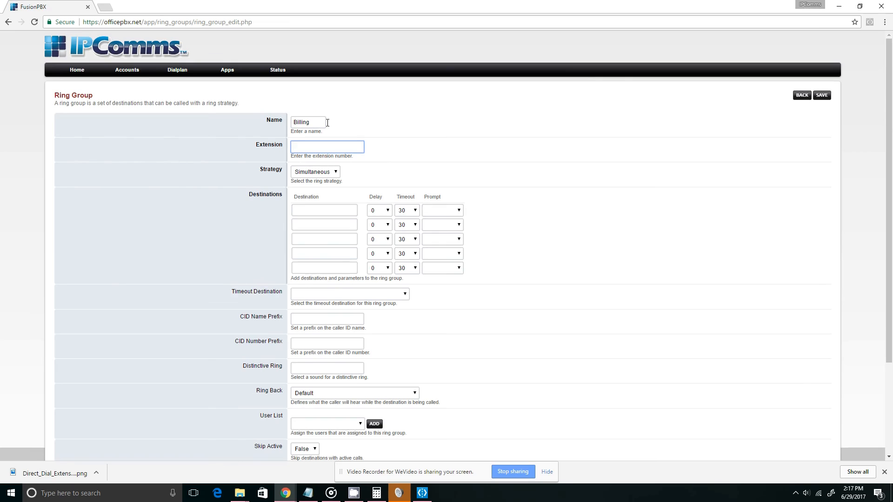
text(4000)
click(323, 172)
click(307, 210)
Step: Add extensions 4001, 4002 and 4003 as destinations of the Billing ring group
click(309, 207)
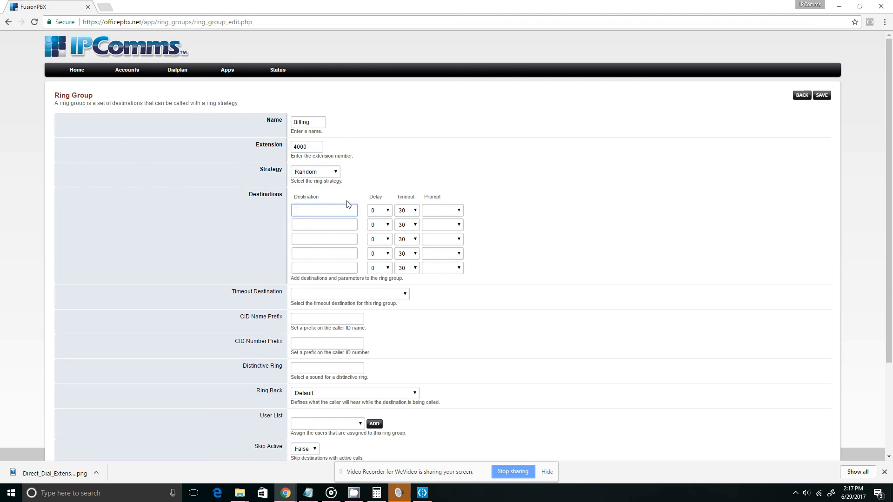
text(4001)
click(333, 225)
text(4002)
click(333, 238)
text(4003)
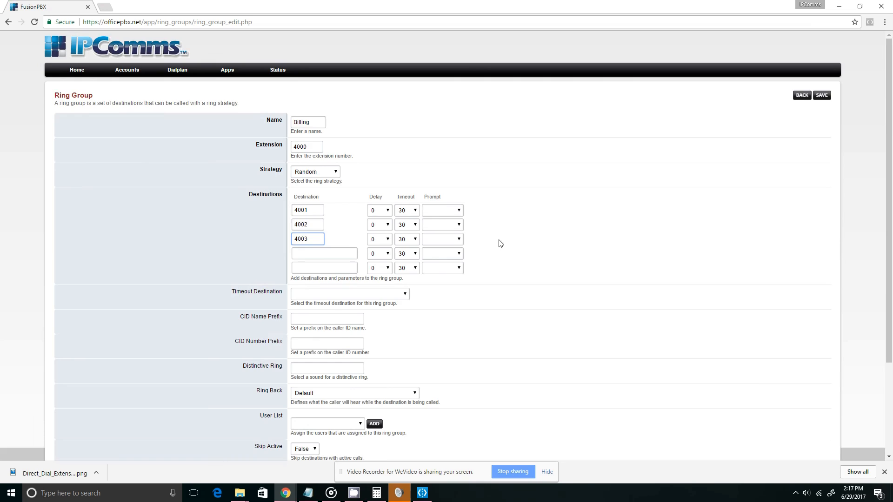
Step: Describe the ring group as "Billing Group", save it, and return to the ring groups list
scroll(499, 246, down, 3)
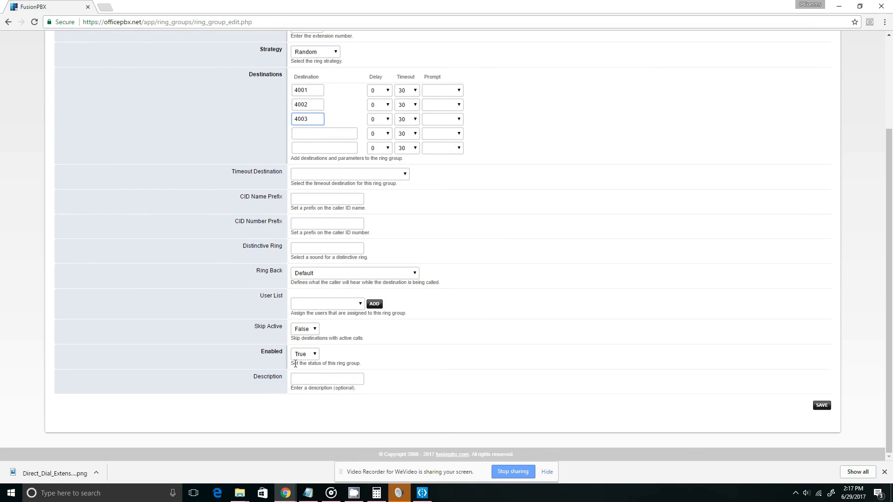
click(306, 379)
text(Billing Group)
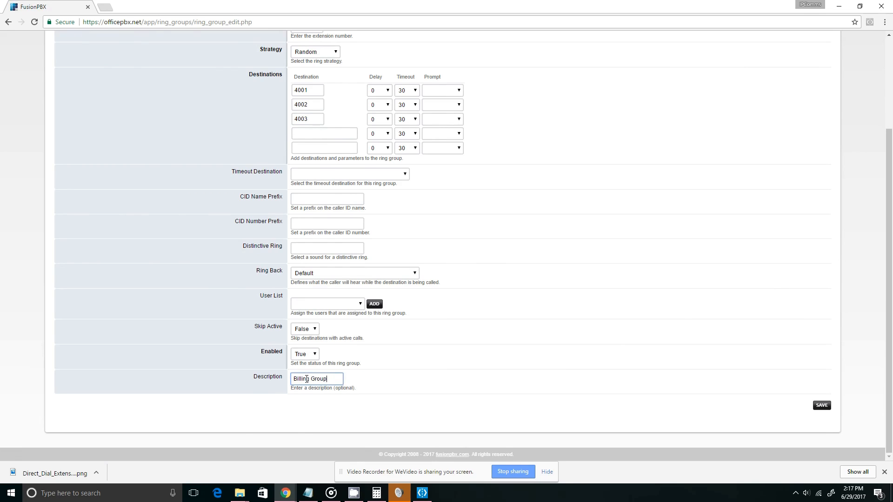
click(822, 407)
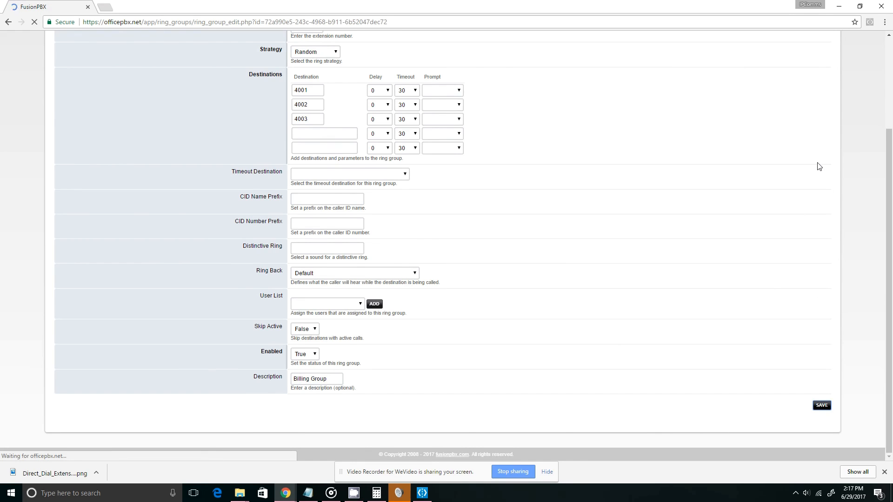
click(802, 96)
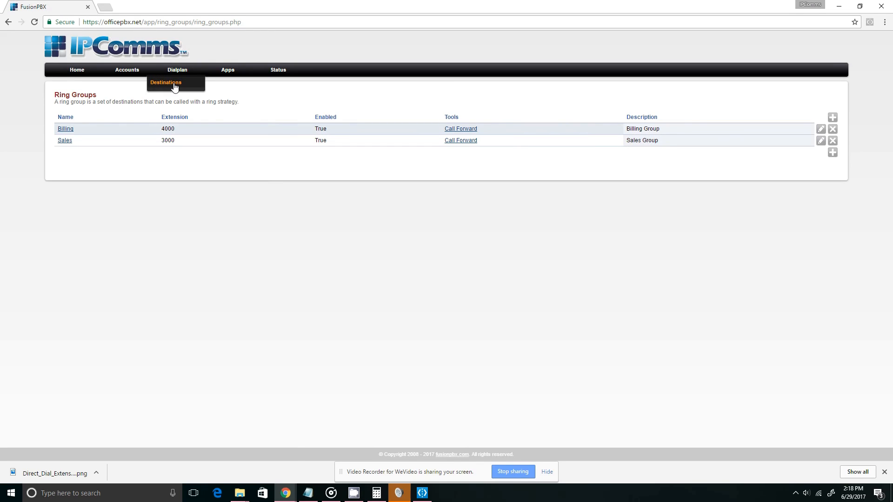
Step: Edit the first inbound destination without a description and set its action to the ring group "3000 Sales Sales Group"
click(174, 85)
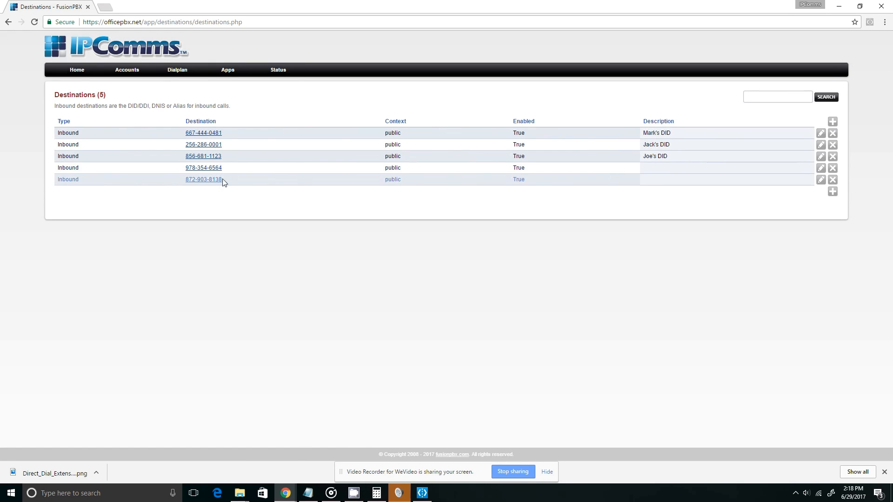
click(820, 169)
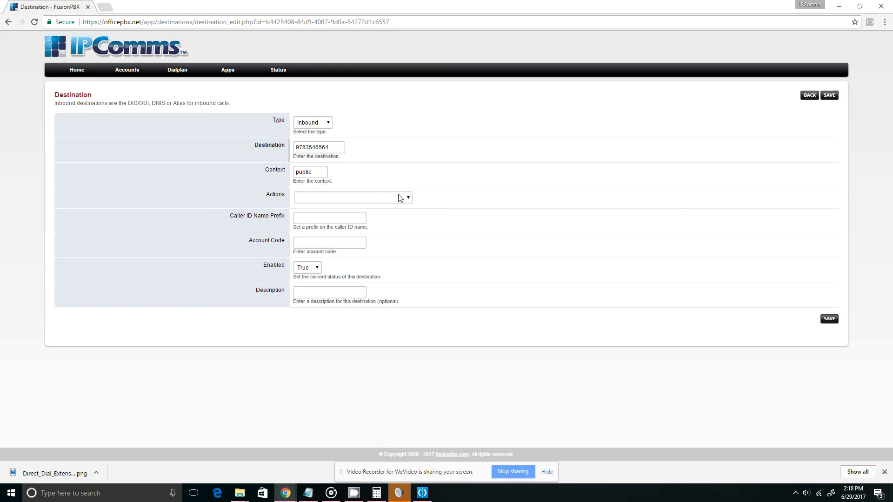
click(409, 200)
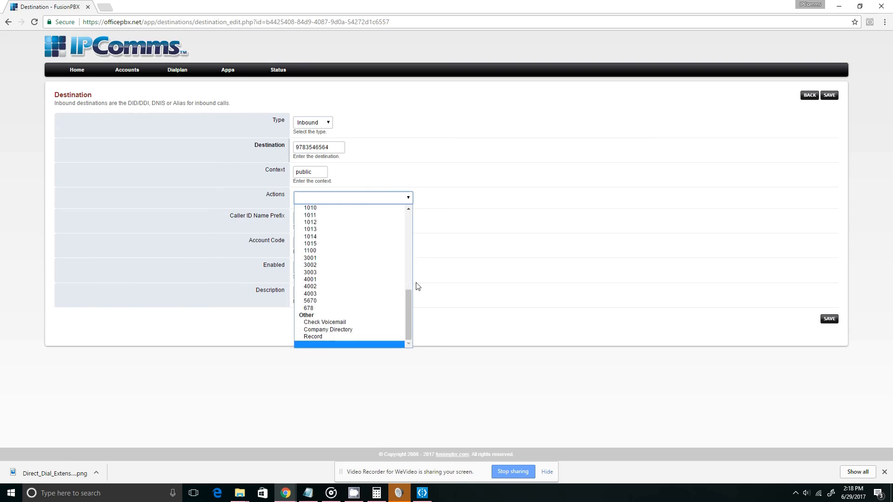
drag(414, 298, 416, 221)
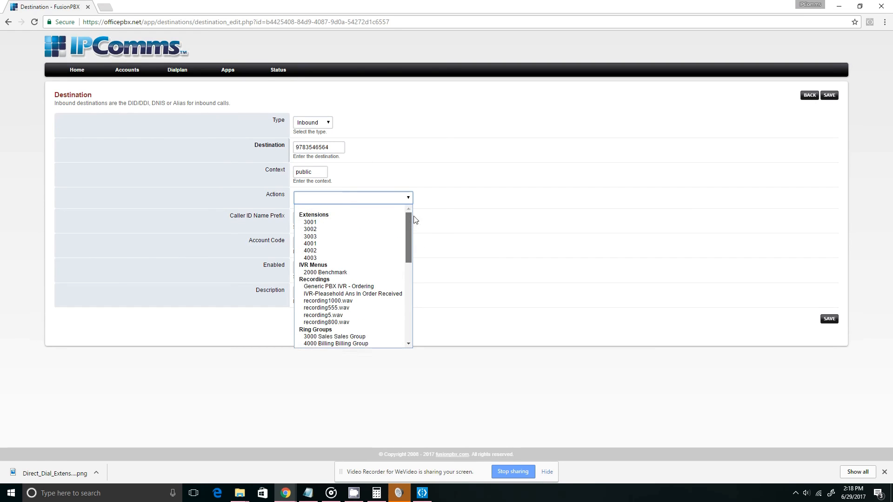
scroll(385, 258, down, 3)
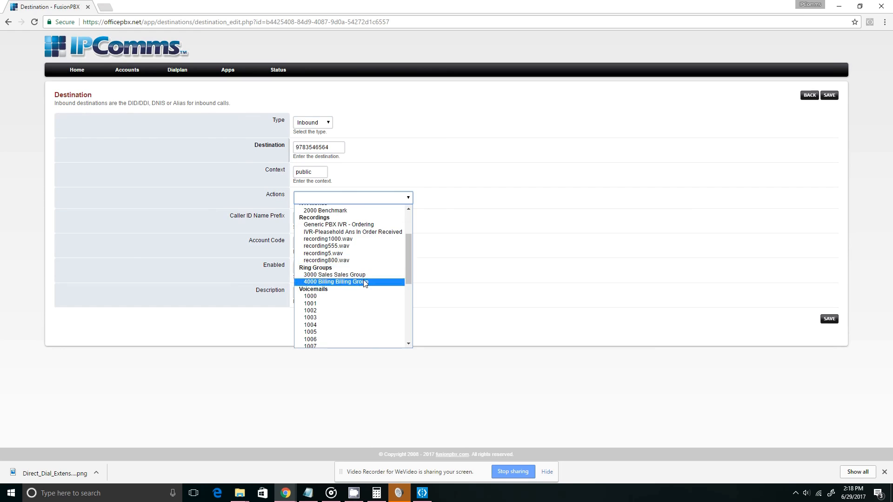
click(364, 275)
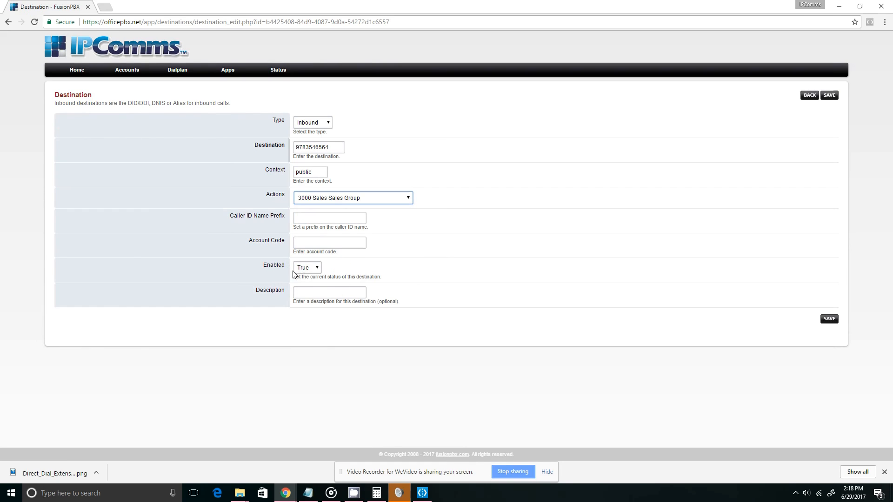
Step: Describe the inbound destination as "Sales DID" and save it
click(313, 291)
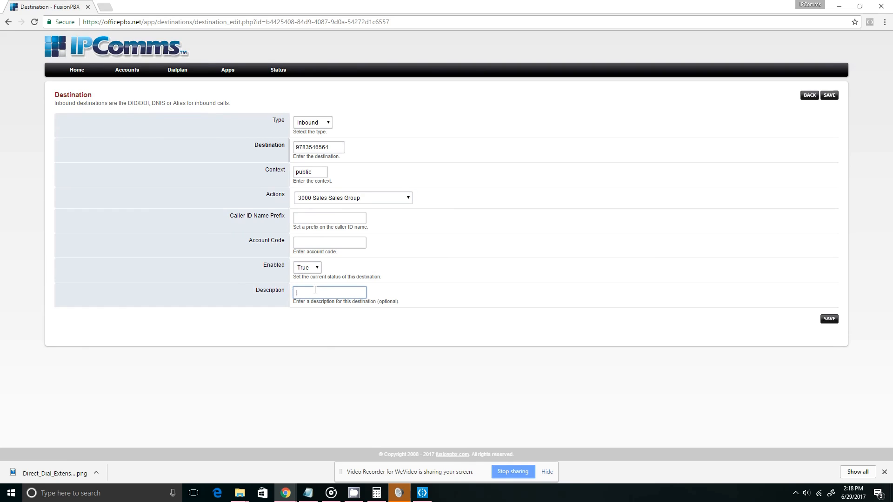
text(Sales DID)
click(830, 319)
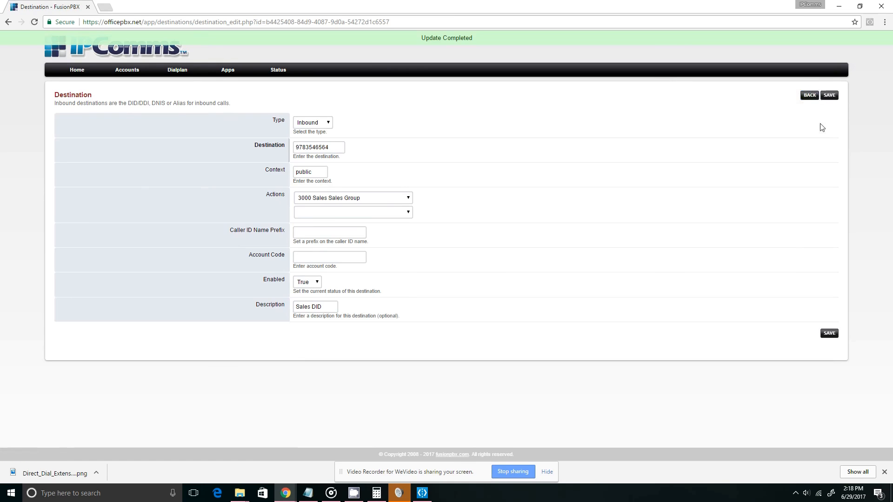
Step: Edit the remaining inbound destination without a description and set its action to the ring group "4000 Billing Billing Group"
click(811, 96)
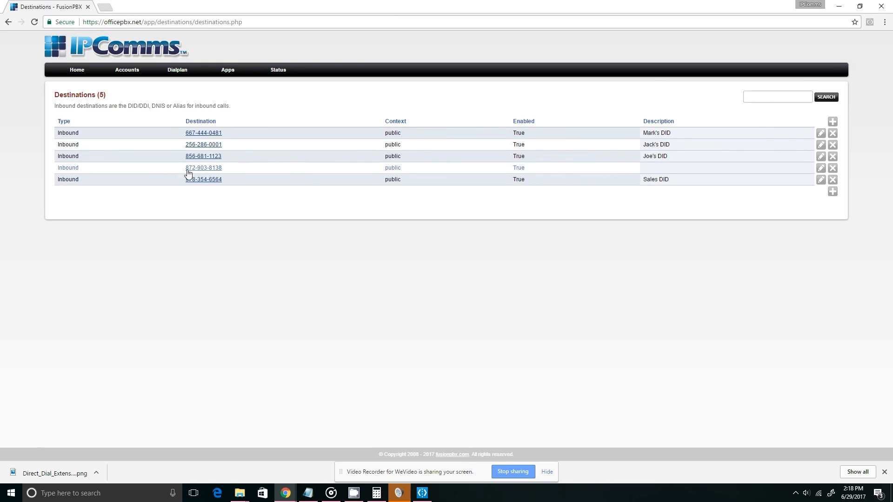
click(821, 168)
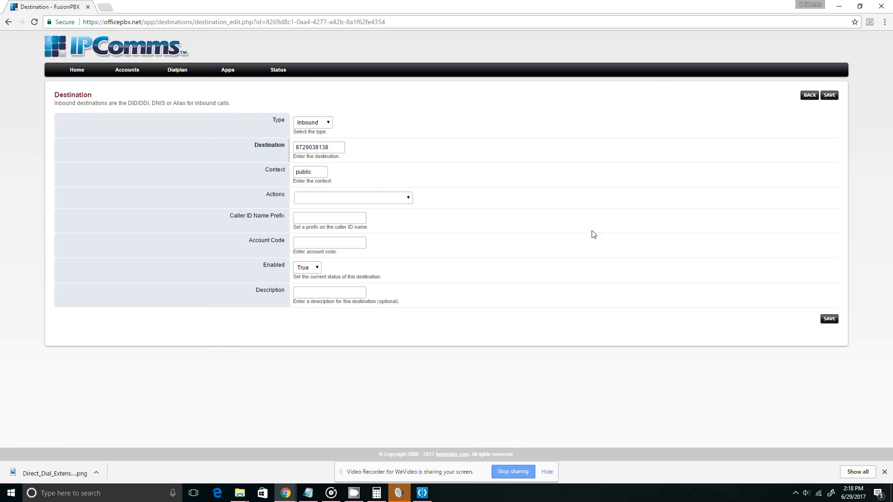
click(406, 199)
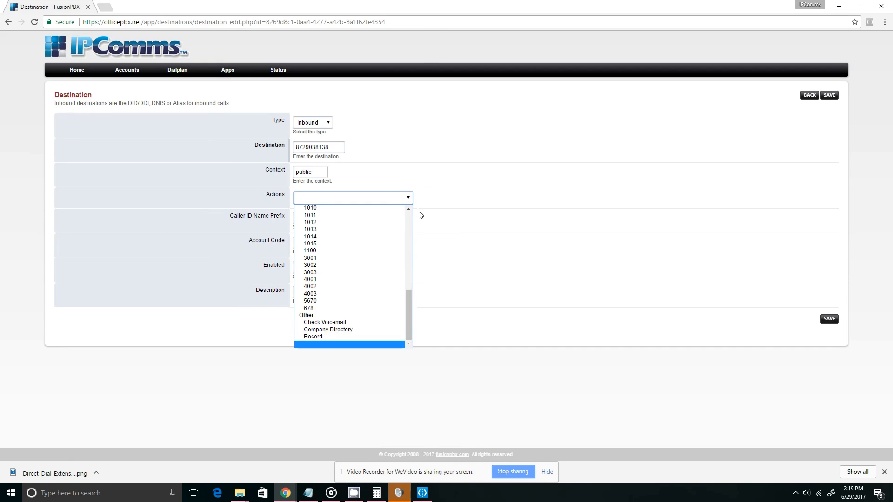
drag(410, 301, 409, 222)
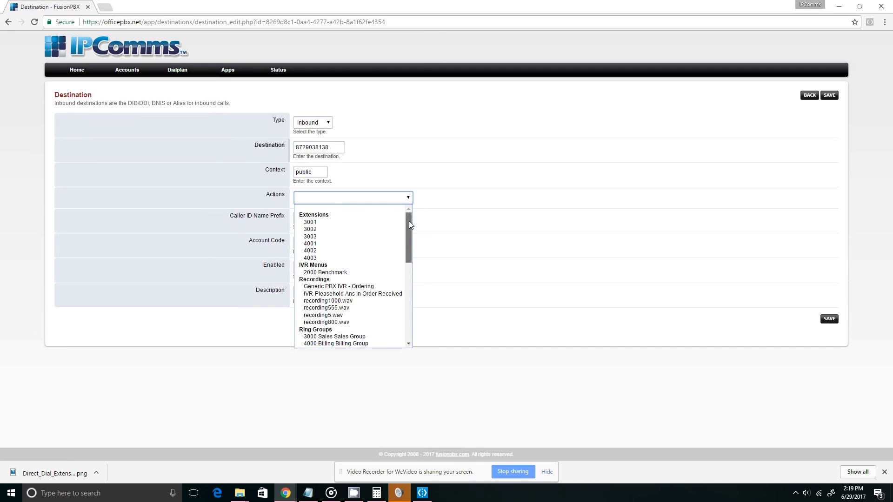
click(354, 343)
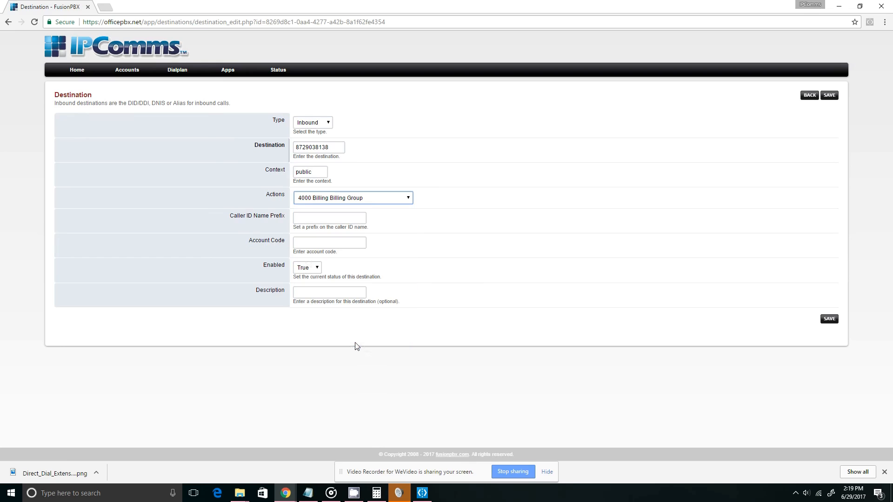
Step: Describe the inbound destination as "Billing DID", save it, and return to the destinations list
click(308, 297)
text(Billing DID)
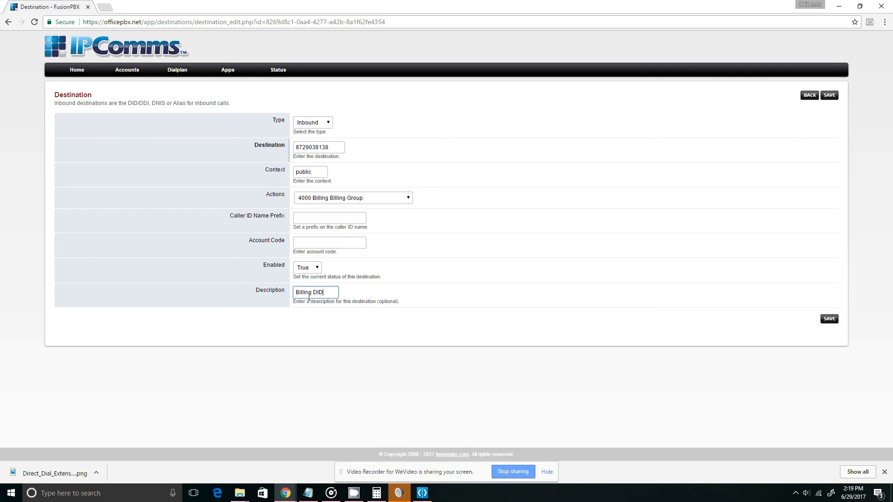
click(829, 320)
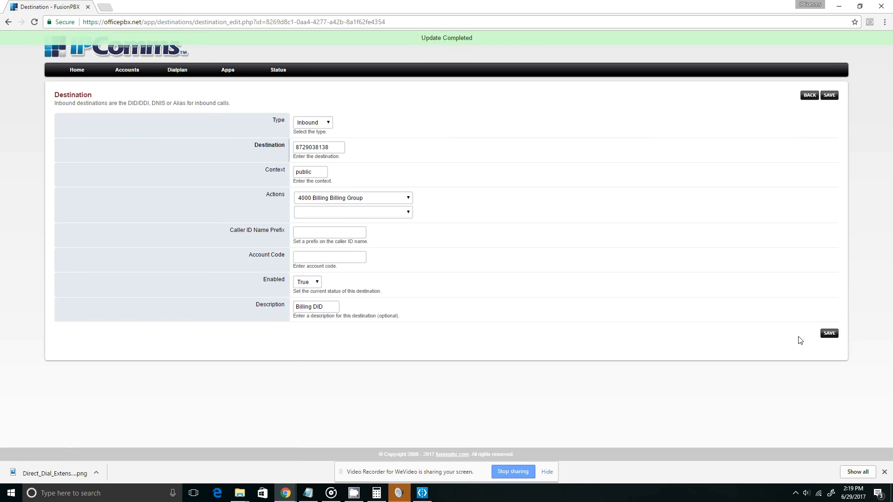
click(810, 97)
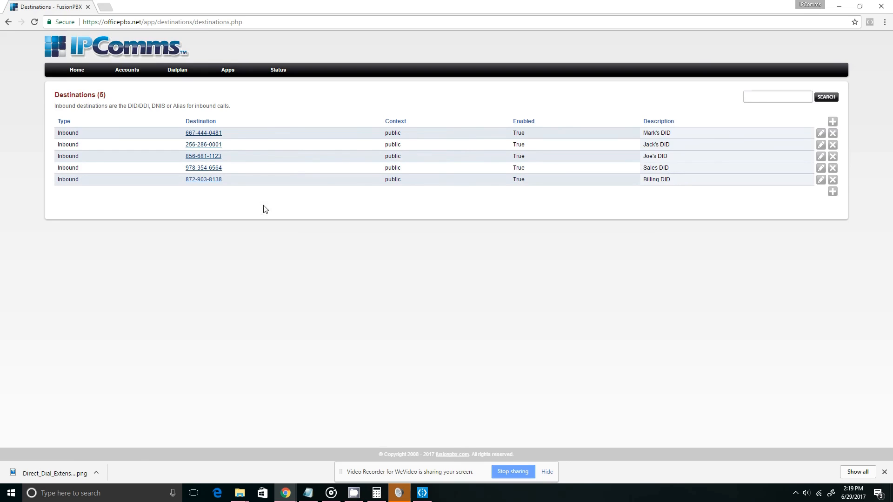
Step: Examine the context domain and registration settings of extension 3001 and go back to the destinations list
mouse_move(130, 71)
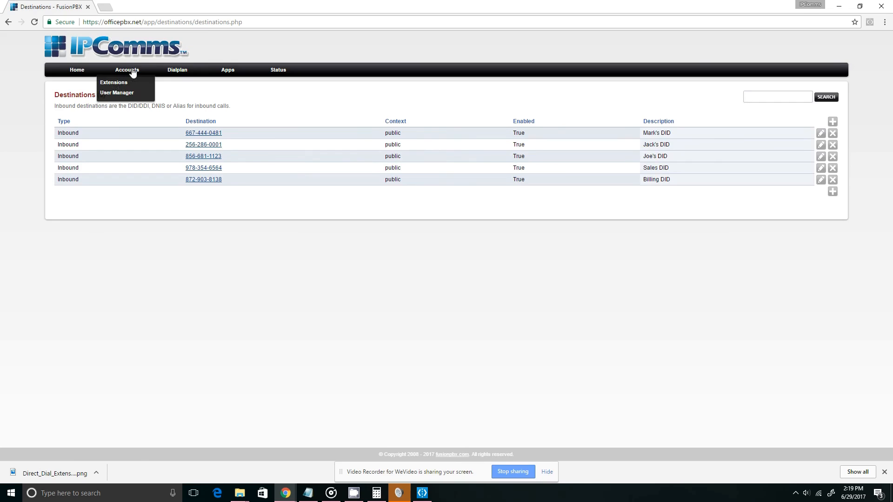
click(119, 82)
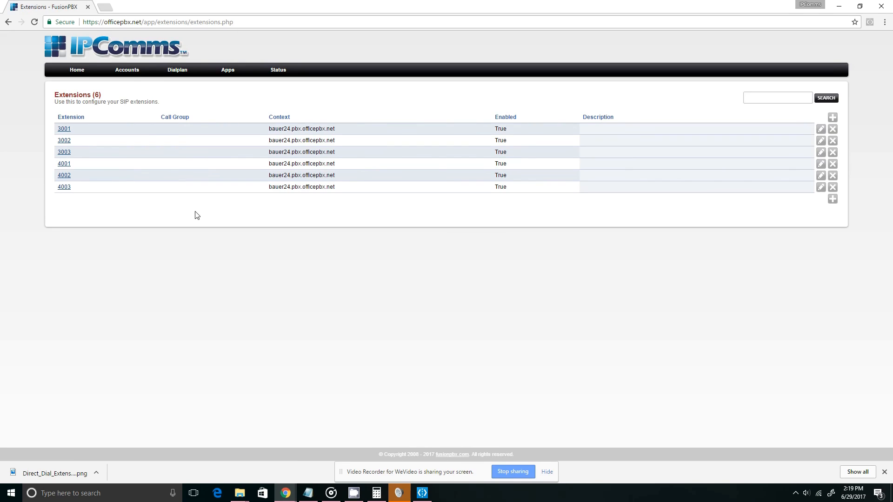
drag(340, 129, 267, 132)
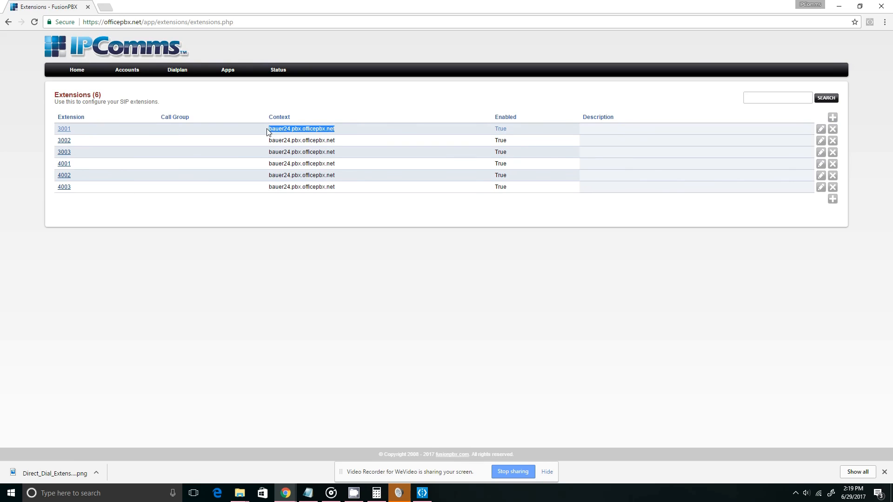
drag(267, 132, 267, 132)
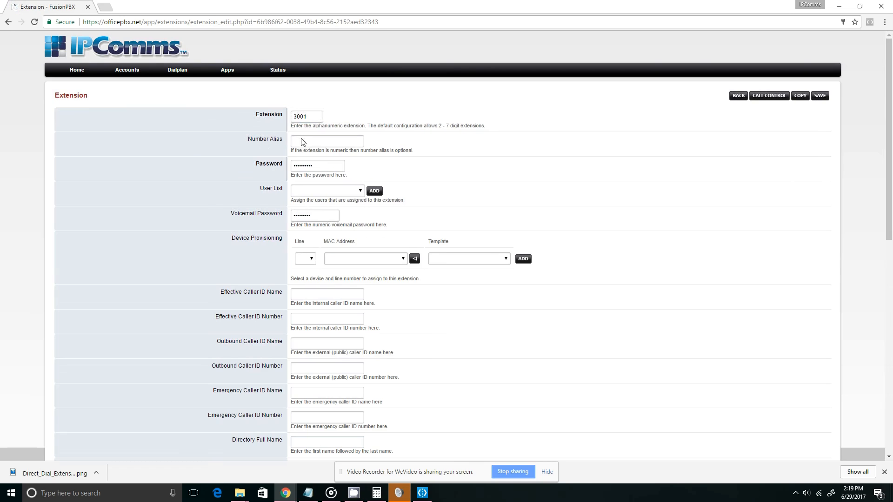
double_click(320, 115)
click(734, 98)
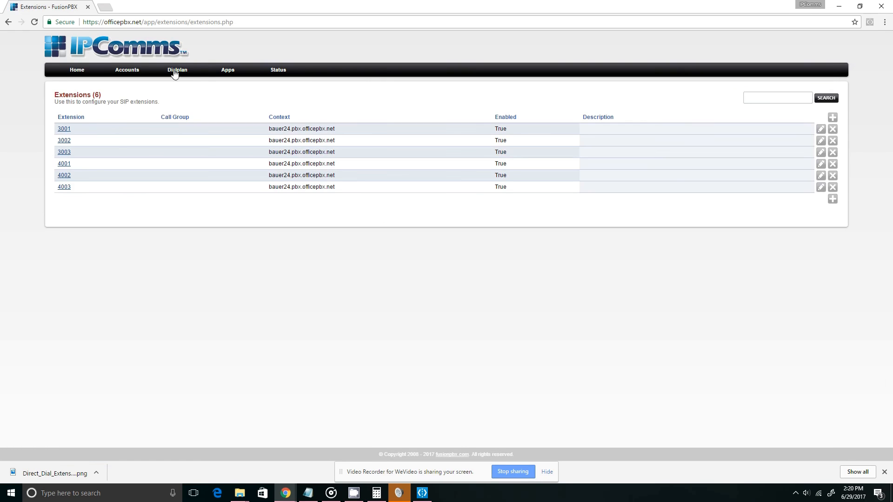
click(172, 82)
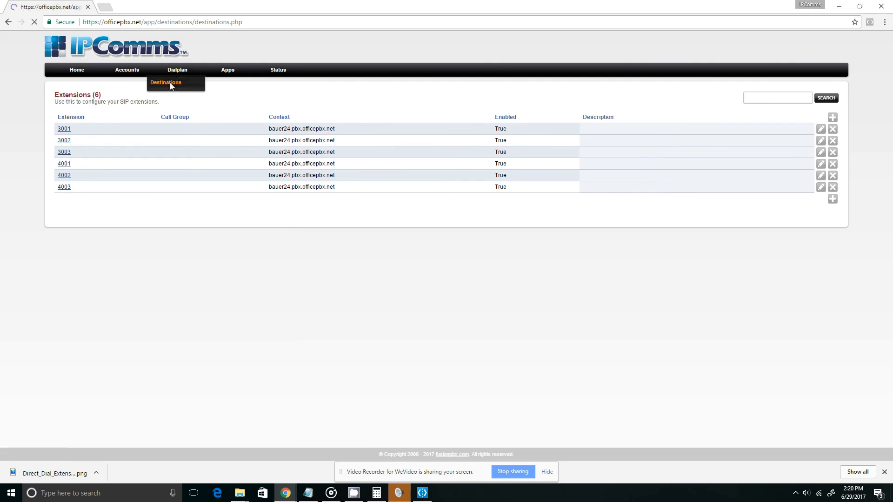